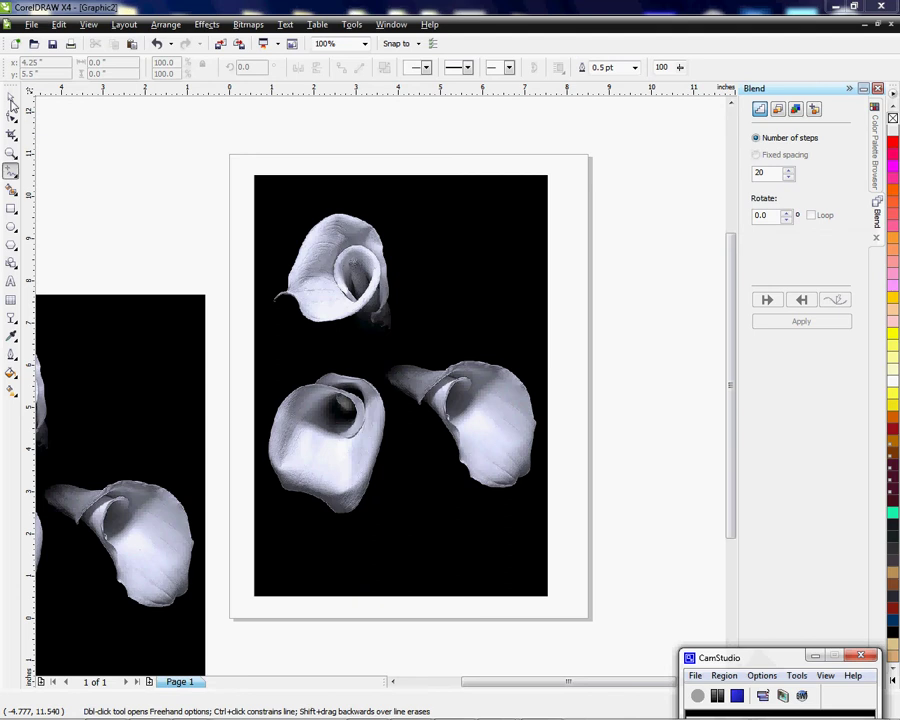
Open the Freehand tool's flyout of curve-drawing tools in the toolbox.
left_click(12, 172)
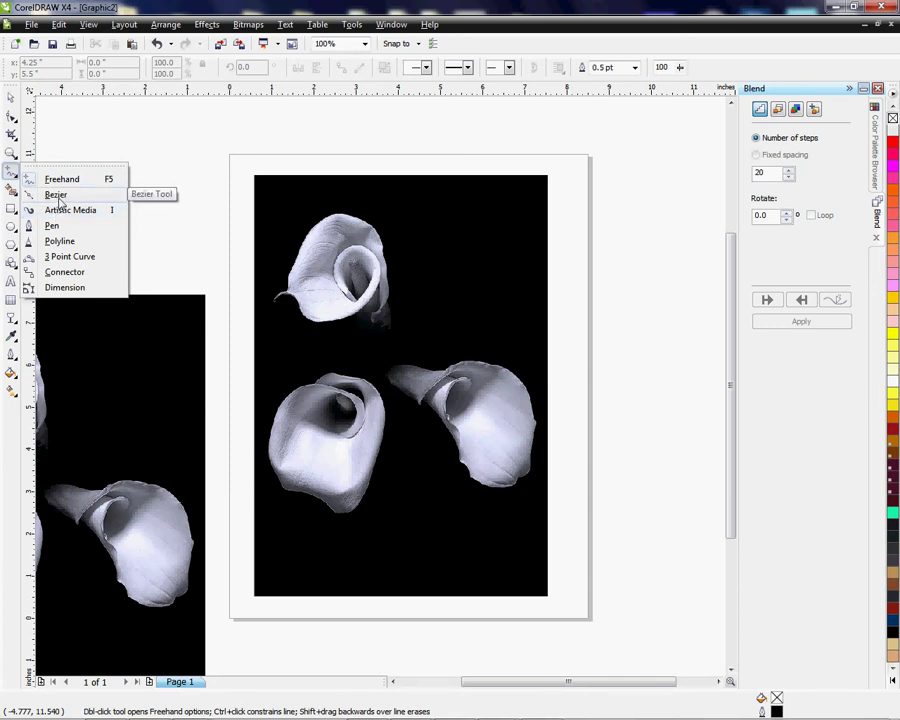
With the Bezier tool, draw a closed practice shape, fill it dark red, then delete it.
left_click(58, 199)
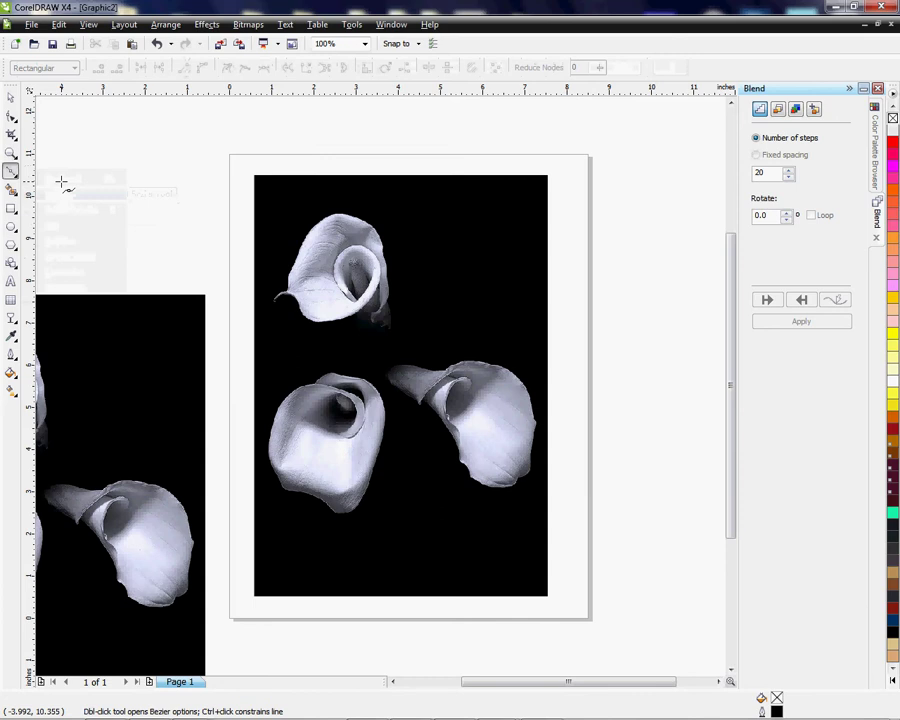
left_click(80, 176)
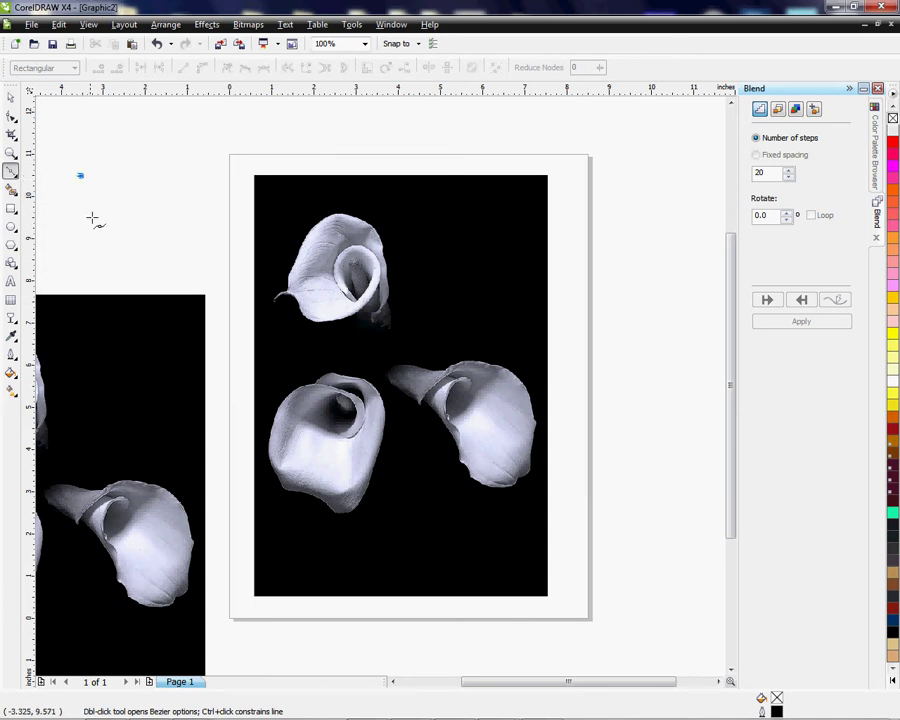
left_click_drag(94, 220, 124, 242)
left_click(152, 247)
left_click(182, 213)
left_click(176, 176)
left_click(170, 157)
left_click(129, 137)
left_click(98, 139)
left_click(80, 176)
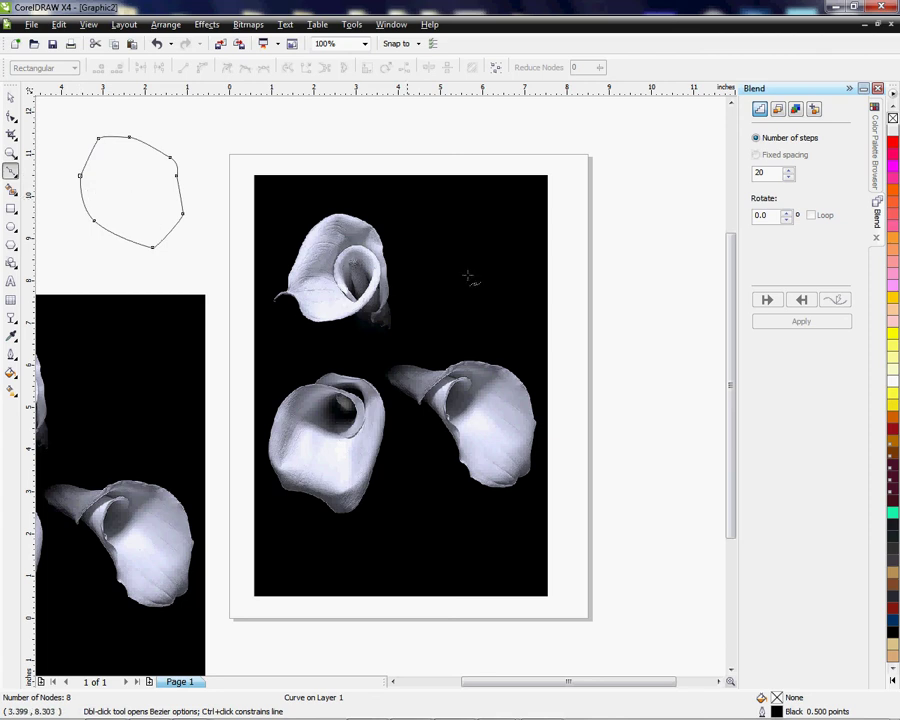
left_click(893, 428)
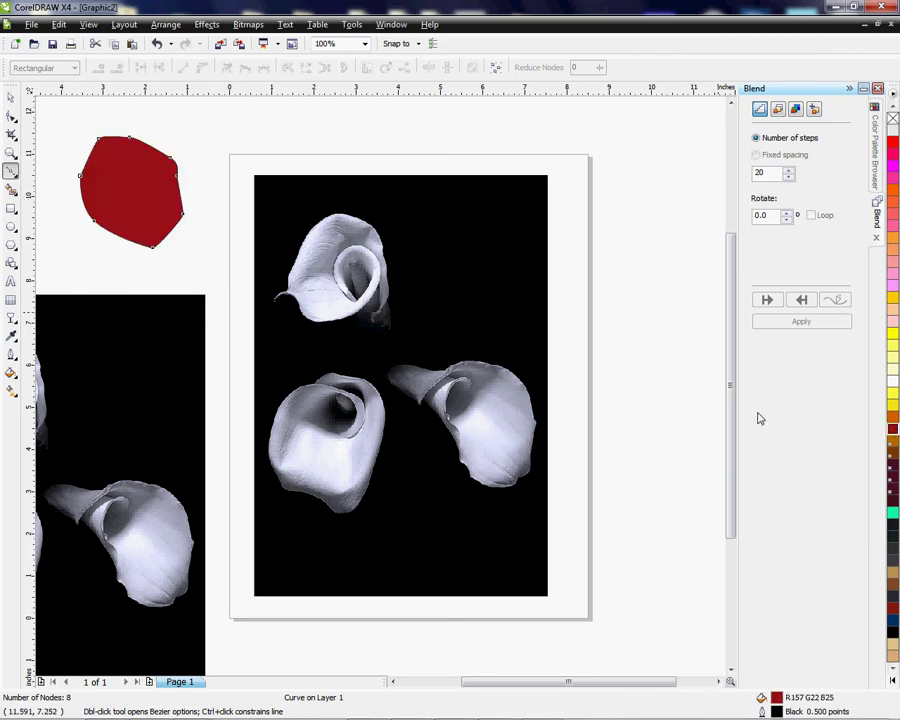
key("Delete")
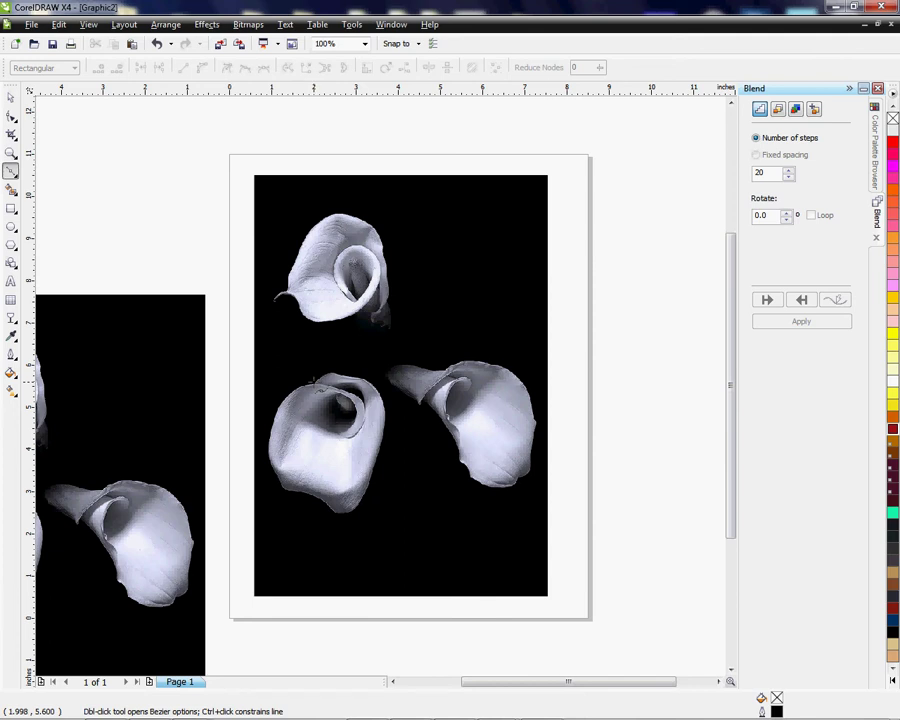
Zoom in and place Bezier nodes along the lower-left lily's top edge, redoing one misplaced node.
scroll(313, 381, "up", 1)
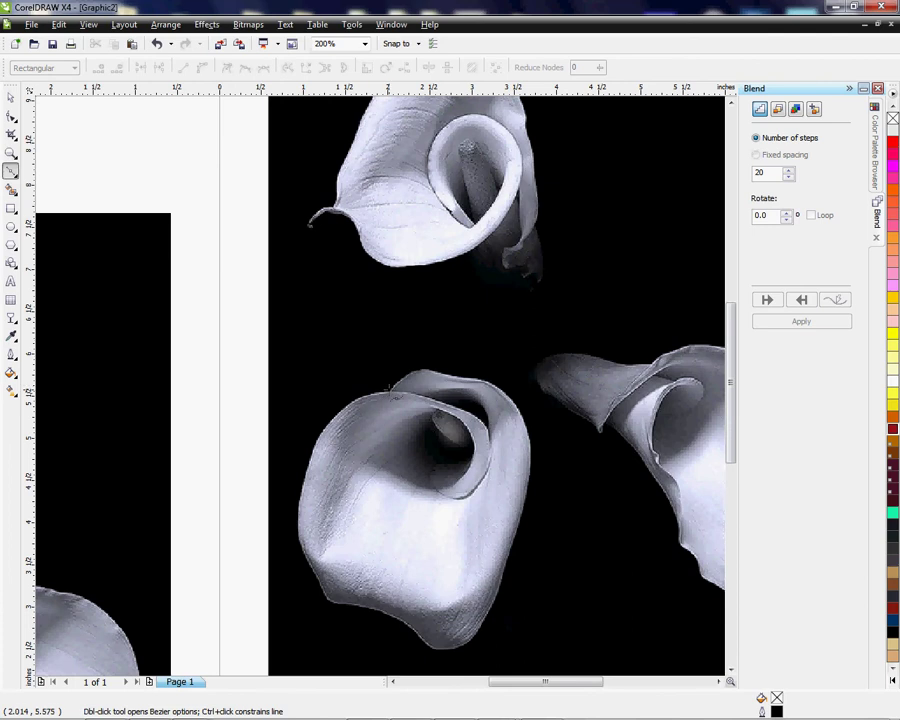
scroll(388, 390, "down", 1)
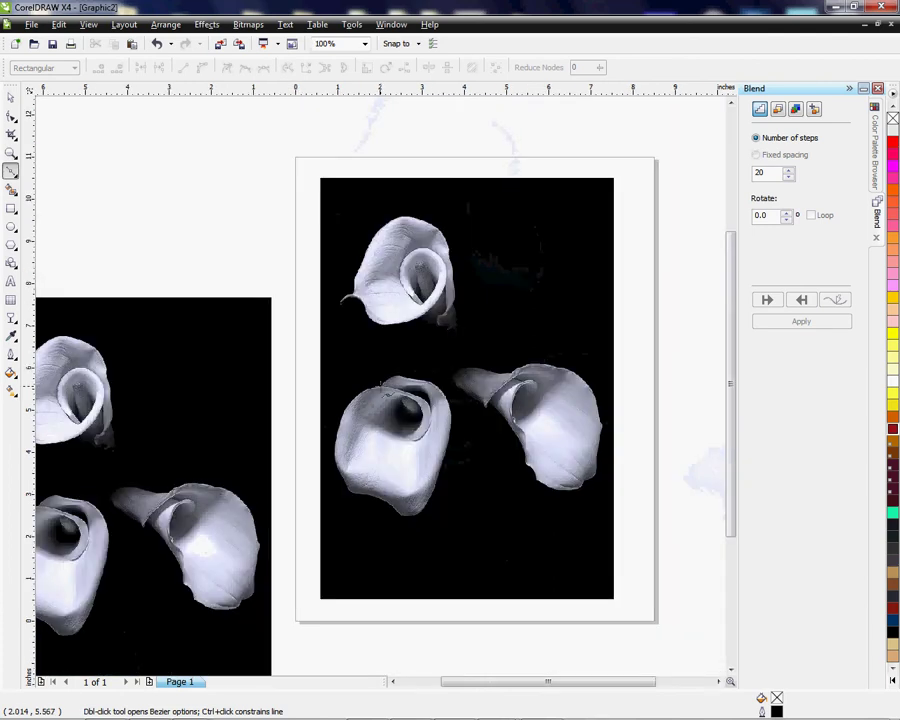
scroll(382, 386, "up", 1)
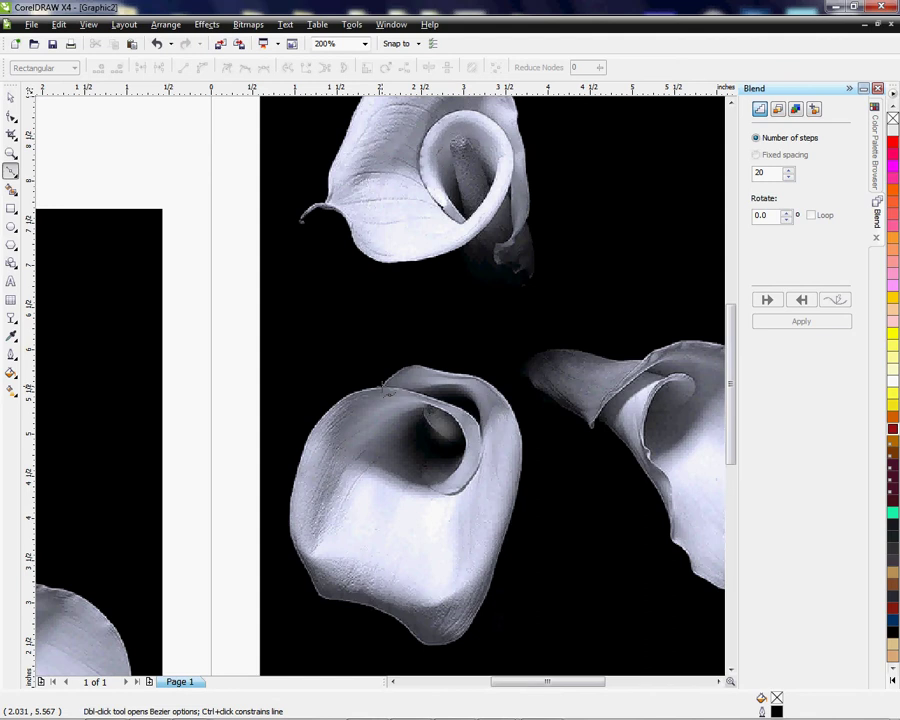
left_click(384, 386)
left_click(396, 370)
left_click(409, 367)
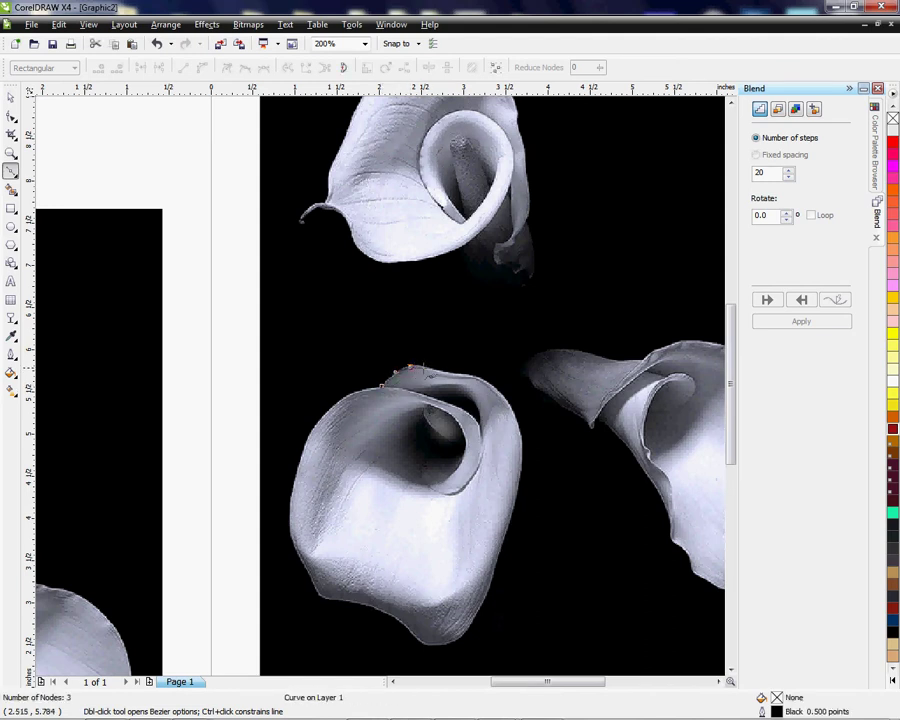
key("ctrl+z")
left_click(409, 366)
left_click(420, 364)
left_click(437, 367)
left_click(453, 370)
left_click(468, 373)
left_click(485, 378)
Continue the outline around the lily's upper-right curve, down its right edge to the bottom.
left_click(508, 396)
left_click(516, 410)
left_click(520, 427)
left_click(524, 444)
left_click(526, 477)
left_click(516, 498)
left_click(509, 526)
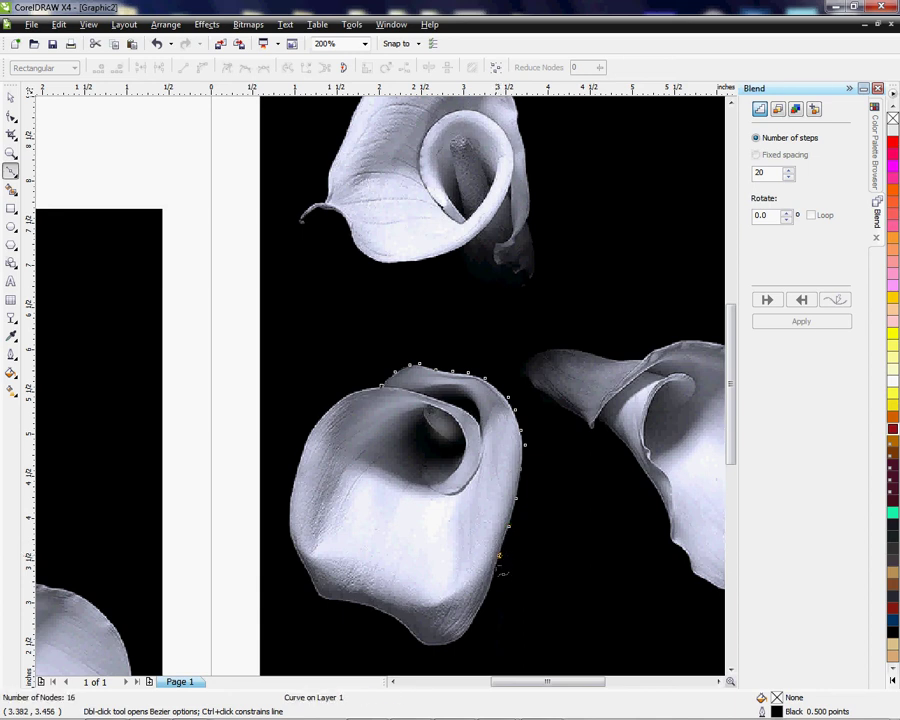
left_click(496, 579)
left_click(488, 612)
left_click(430, 645)
left_click(414, 638)
Trace up the lily's lower-left and left edges and close the outline on its start node.
left_click_drag(385, 630, 345, 602)
left_click(323, 601)
left_click(317, 592)
left_click(308, 574)
left_click(285, 545)
left_click(288, 518)
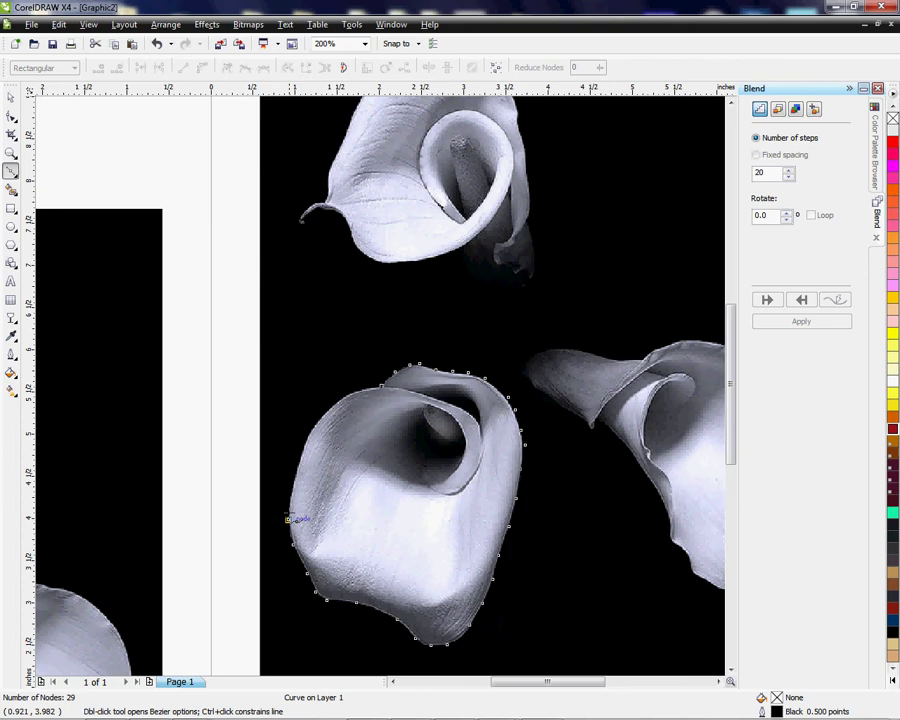
left_click(291, 493)
left_click(293, 469)
left_click(305, 441)
left_click(321, 415)
left_click(337, 402)
left_click(352, 395)
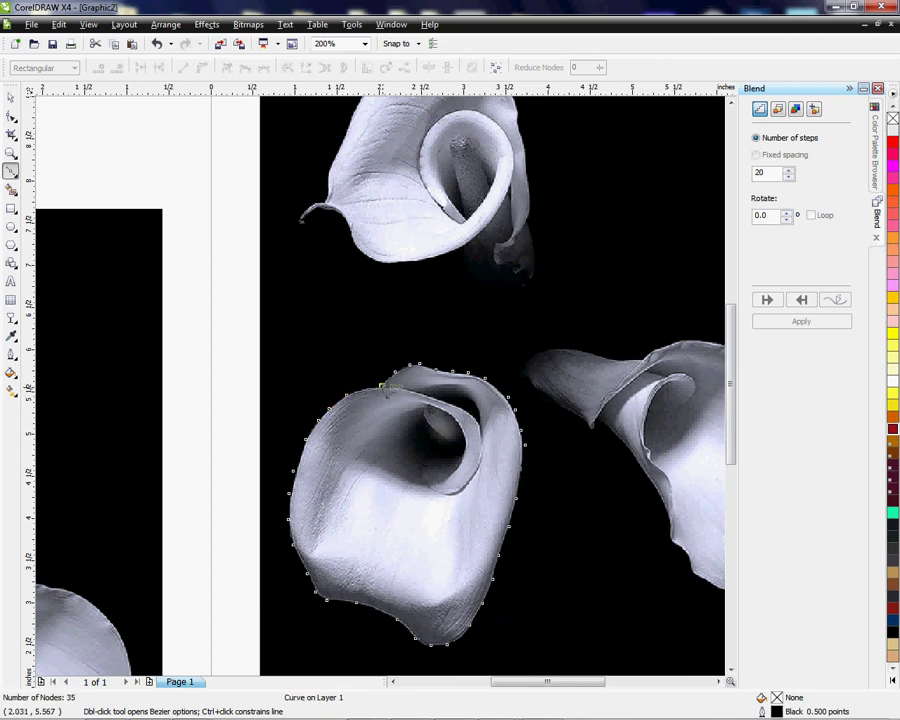
left_click(381, 385)
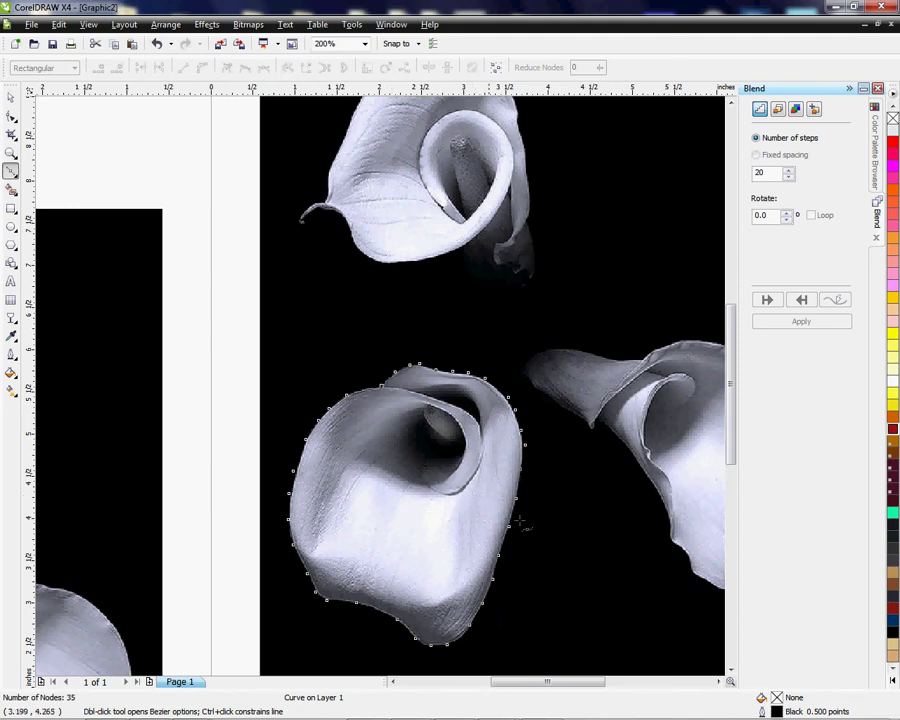
left_click(893, 514)
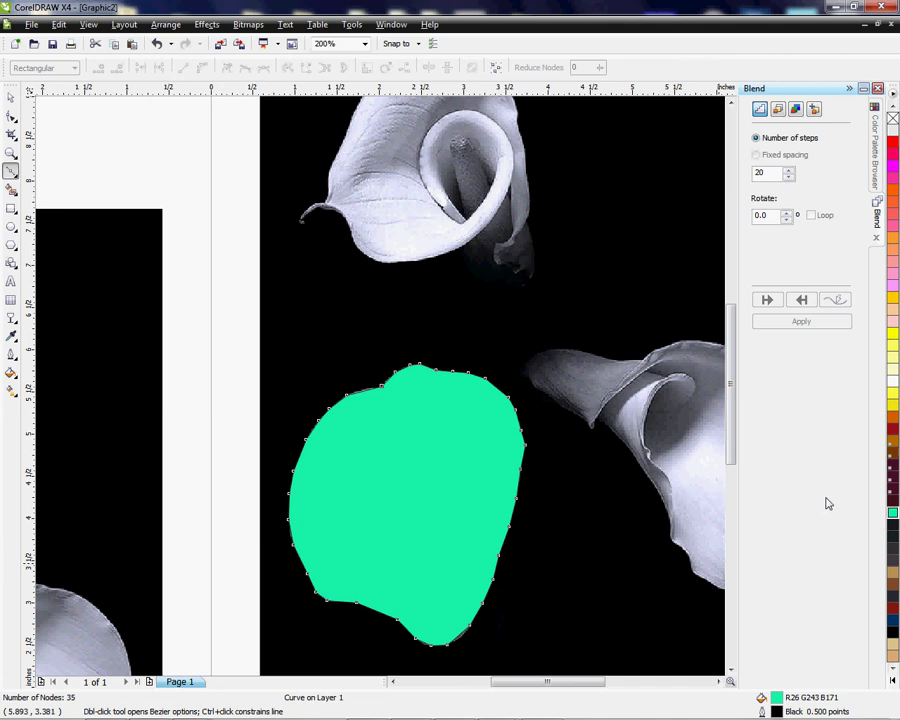
key("ctrl+z")
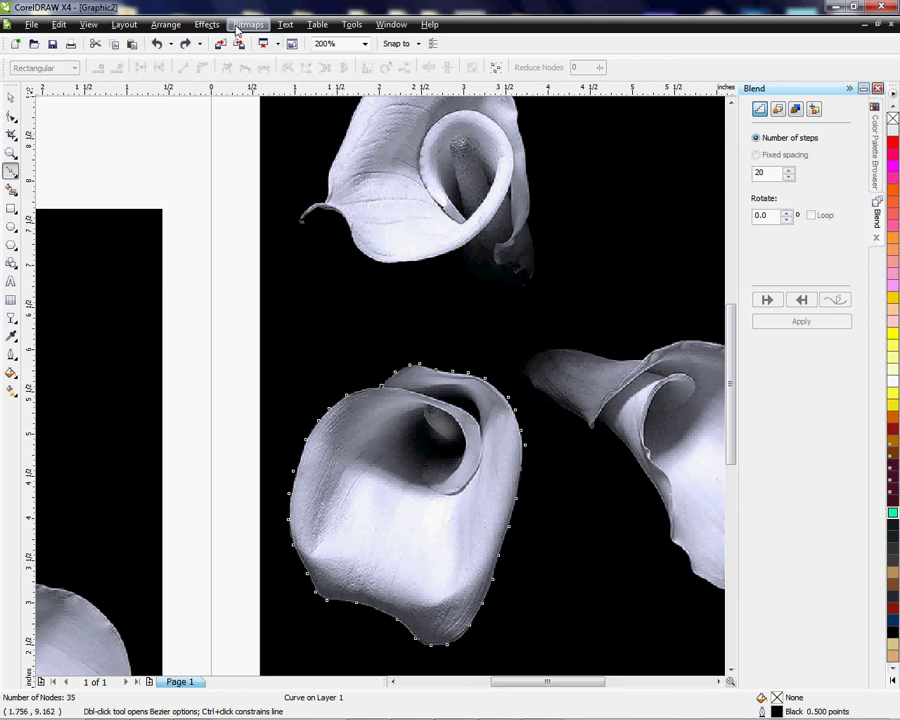
Try Effects > PowerClip > Place Inside Container and dismiss the invalid-object warning.
left_click(168, 25)
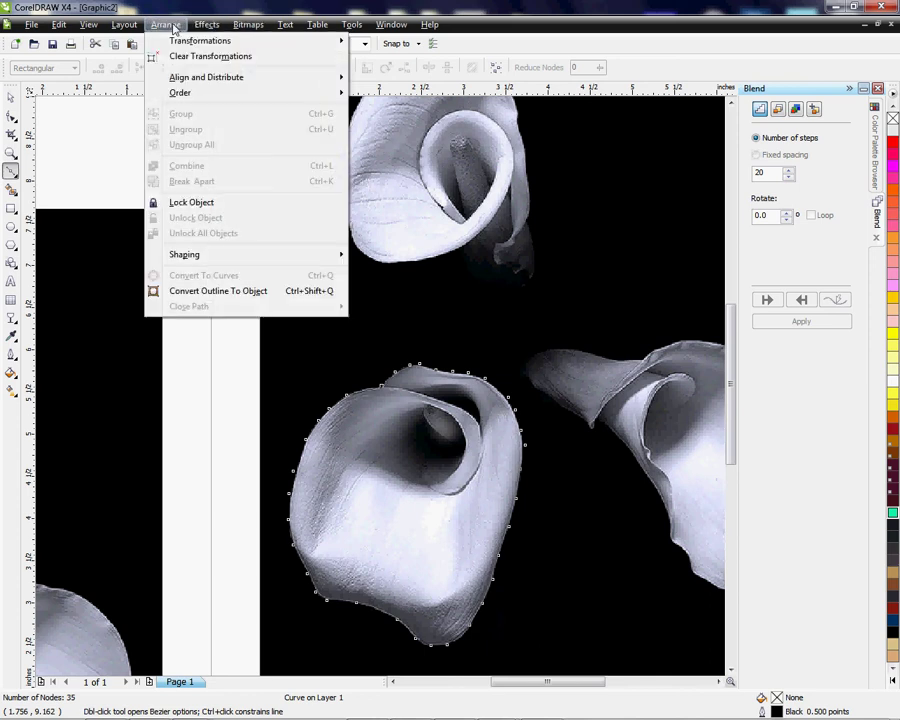
mouse_move(237, 238)
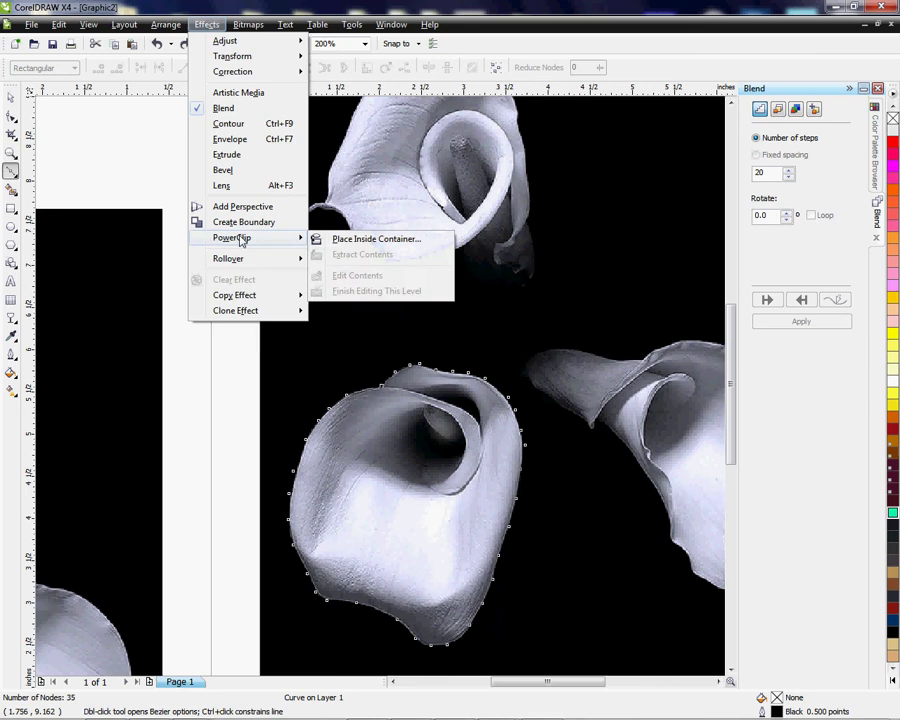
left_click(363, 240)
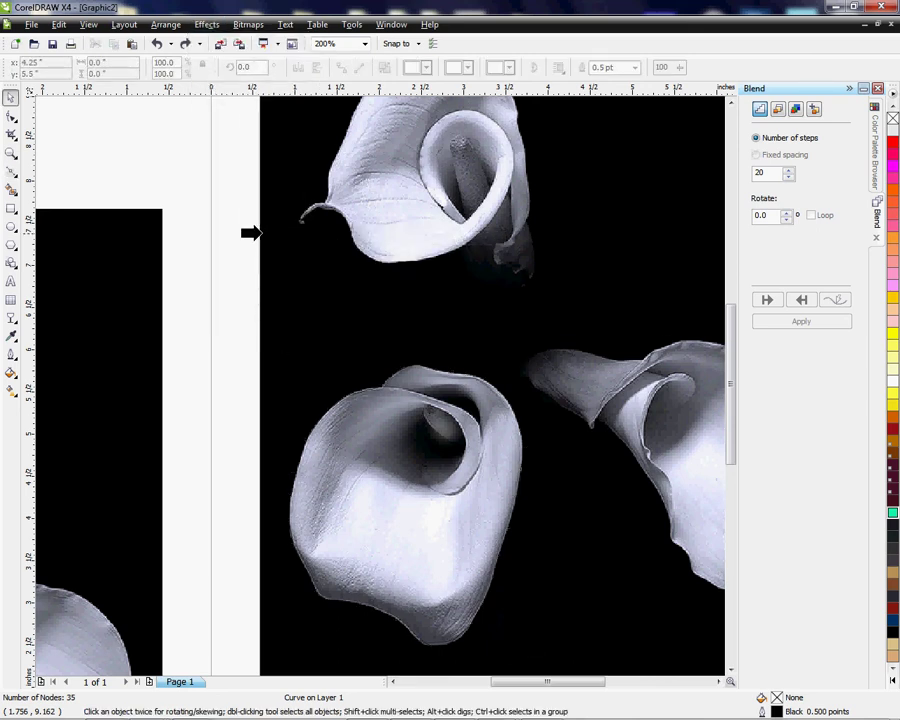
left_click(257, 231)
left_click(511, 401)
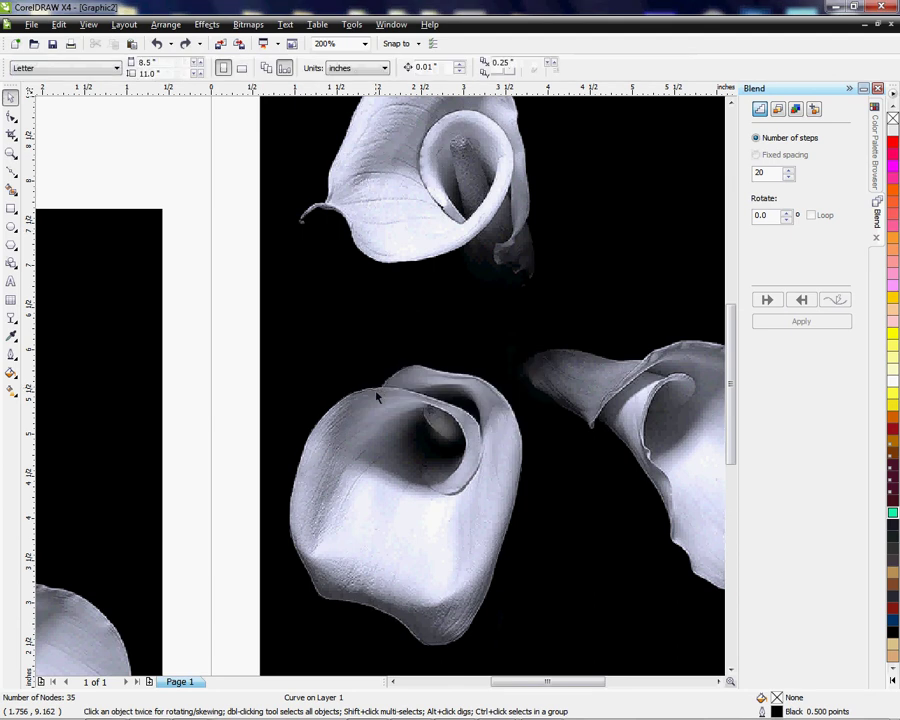
Select the flower photo and PowerClip it inside the traced lily outline.
left_click(393, 393)
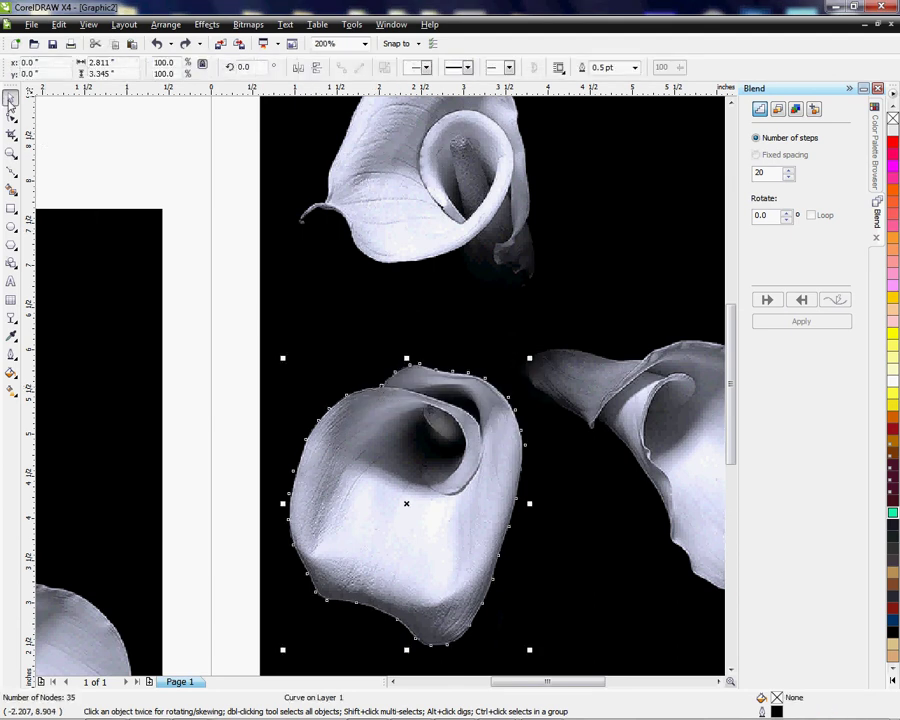
left_click(278, 322)
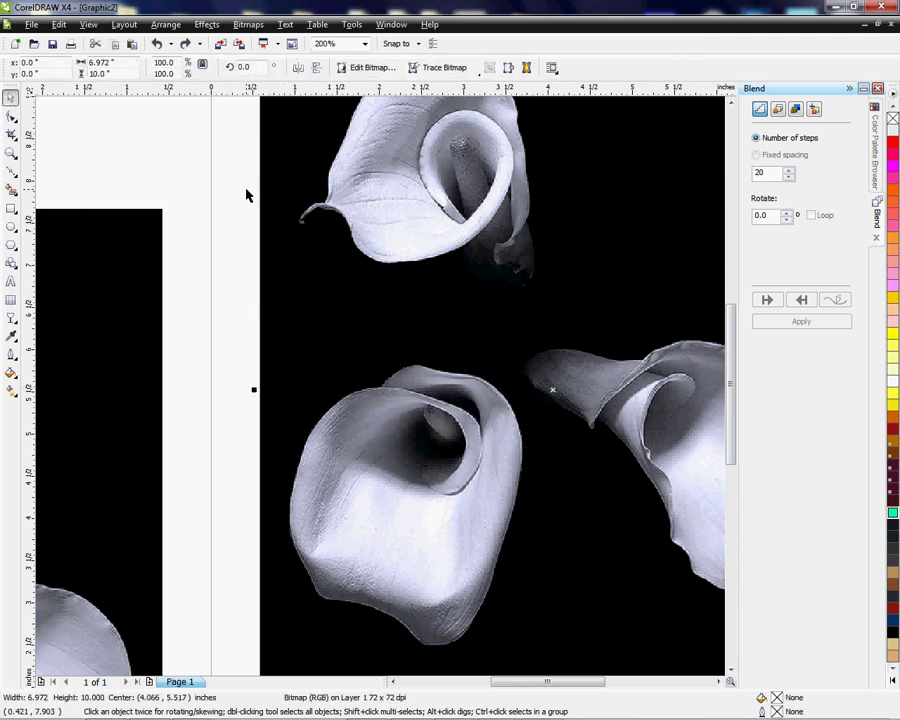
left_click(246, 24)
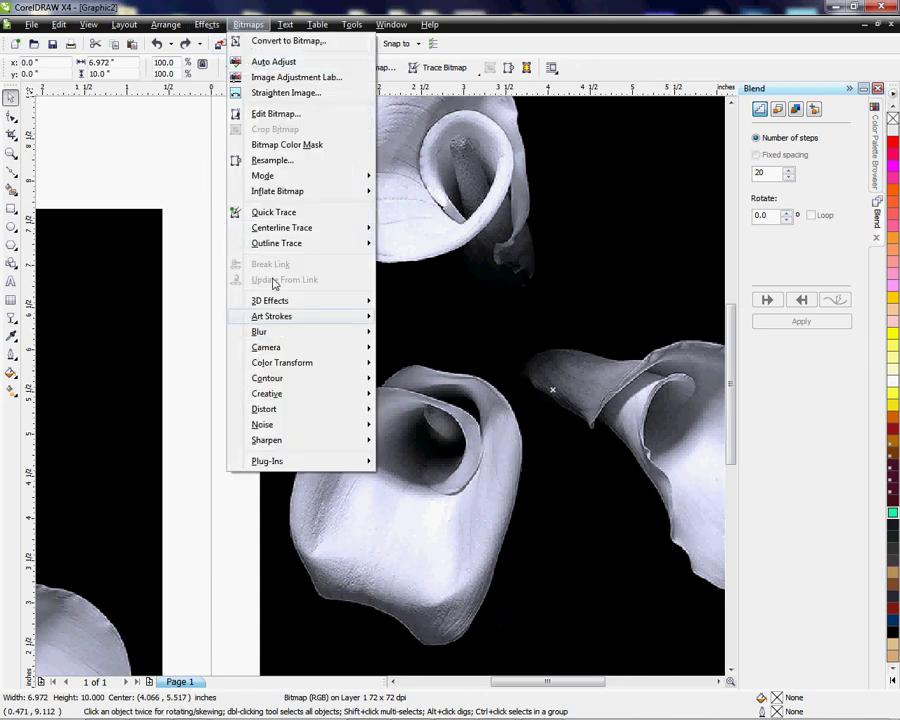
mouse_move(207, 24)
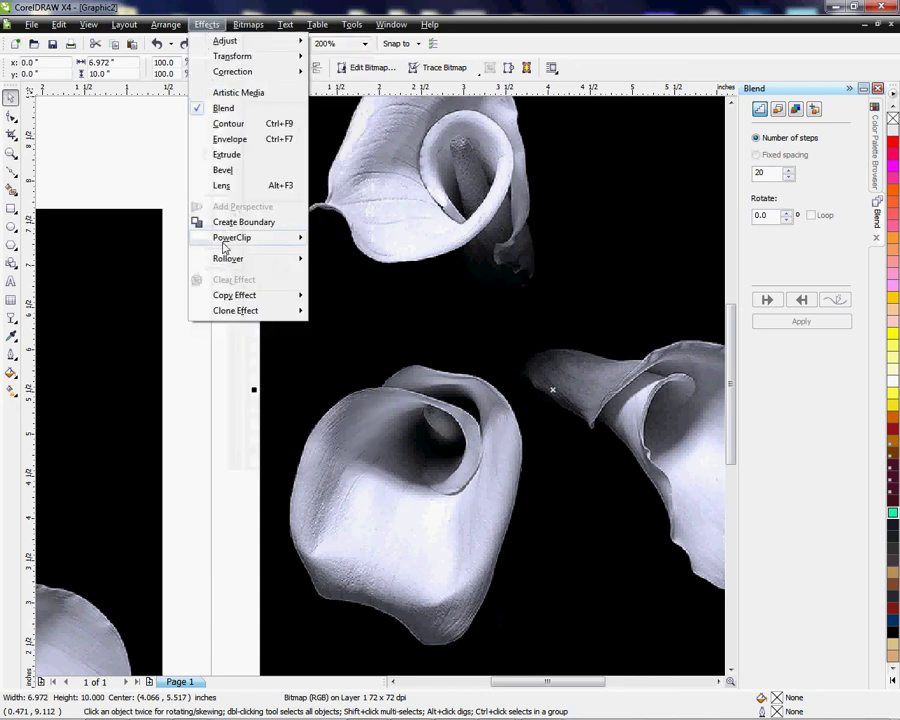
mouse_move(250, 238)
left_click(344, 240)
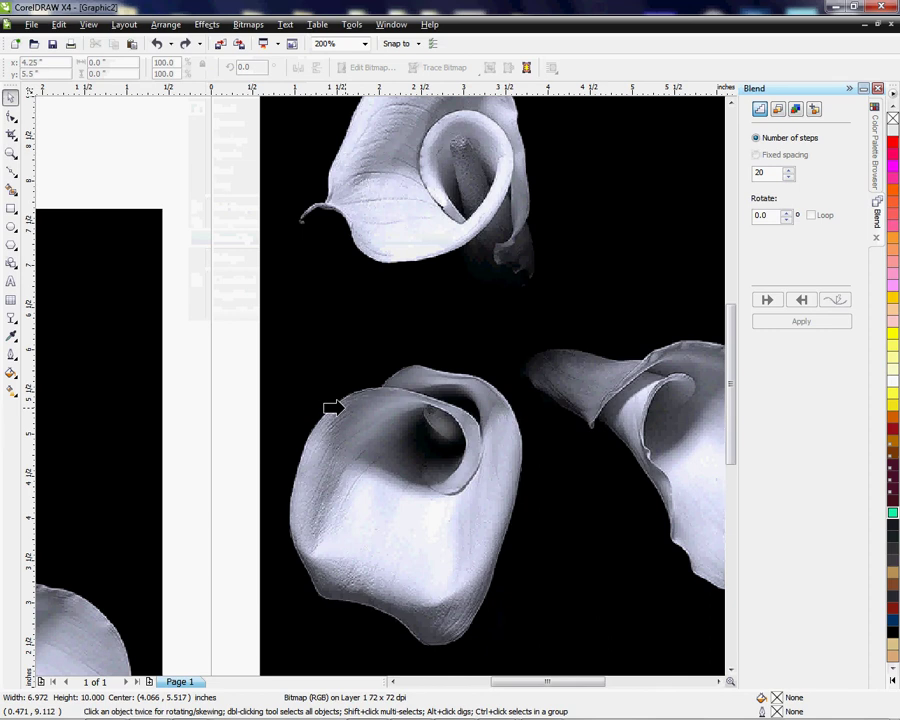
left_click(340, 396)
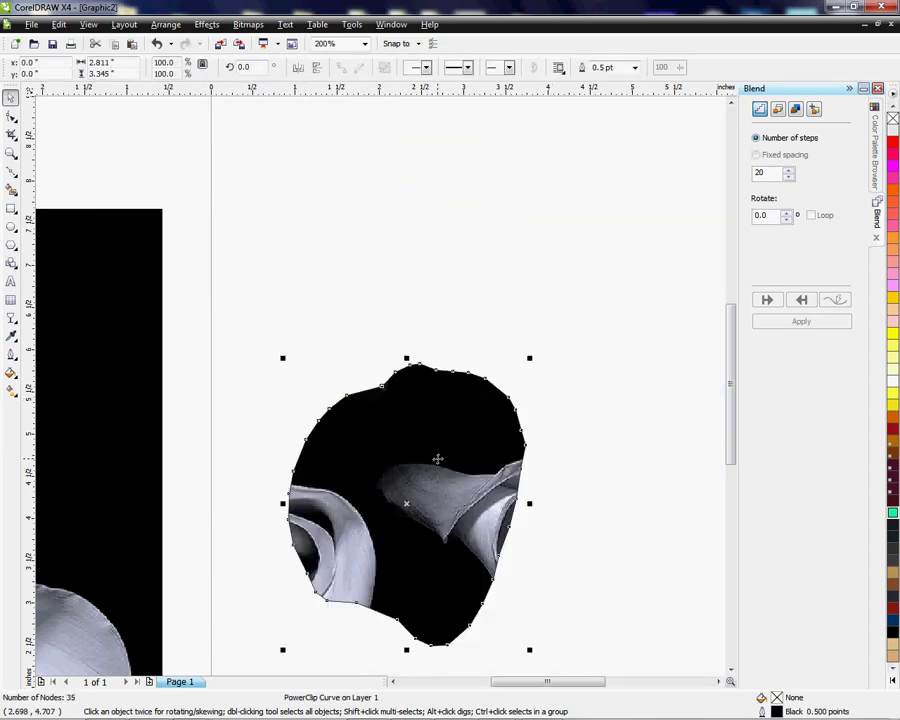
Extract the photo from the PowerClip and shift it up-left to center 2.327, 4.161 inches.
right_click(406, 503)
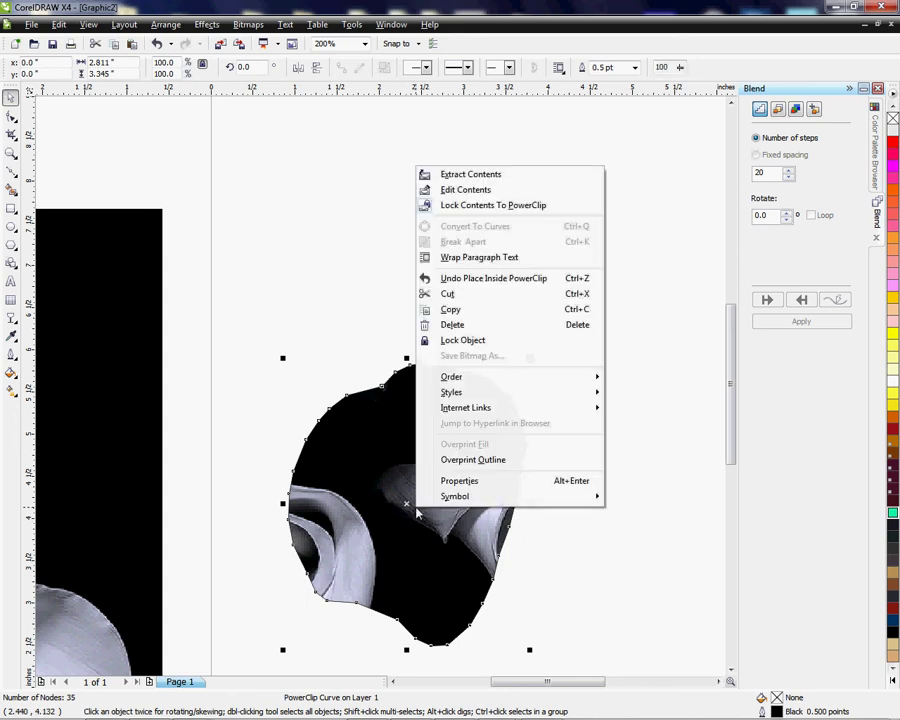
left_click(504, 180)
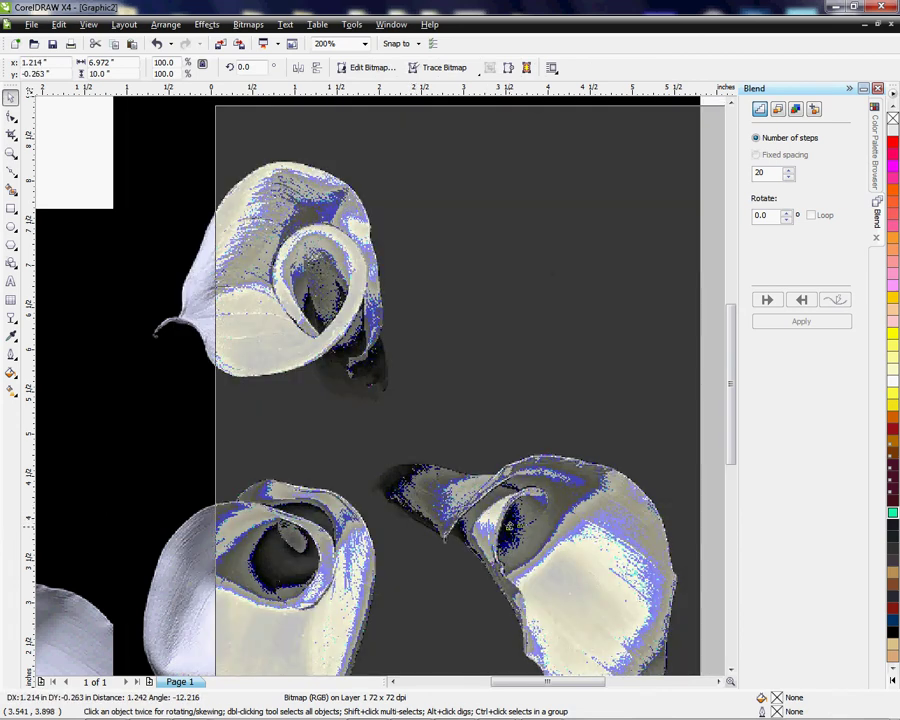
scroll(372, 472, "down", 2)
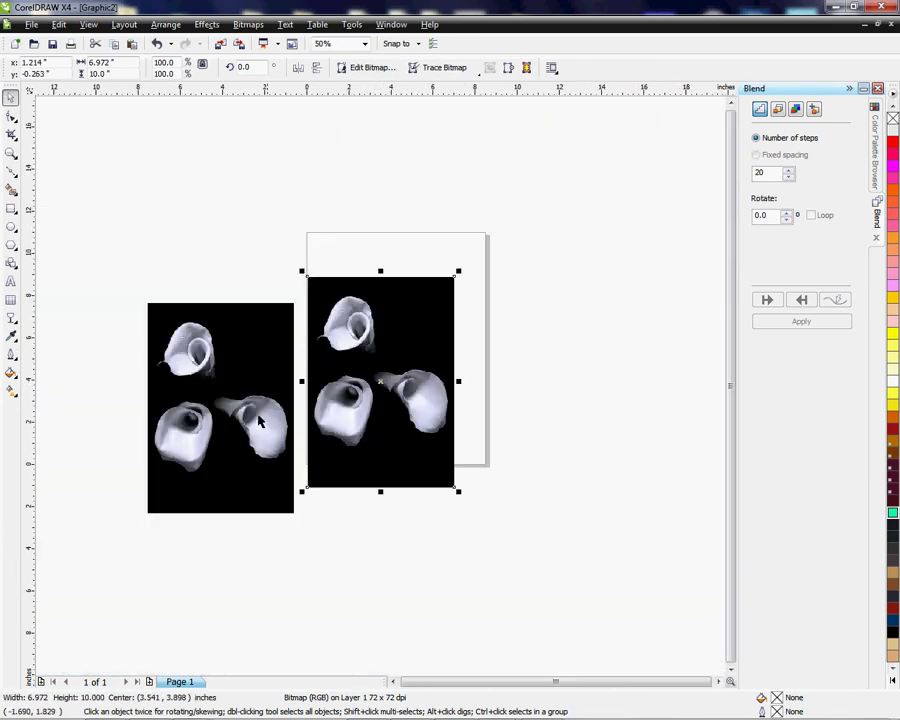
scroll(352, 412, "up", 2)
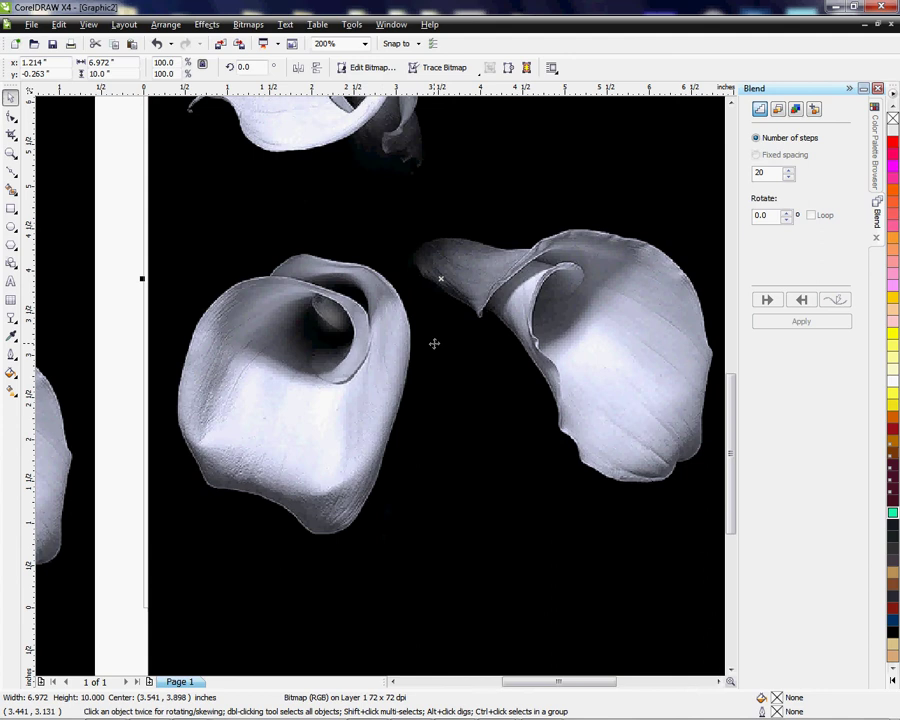
left_click_drag(434, 344, 444, 367)
left_click_drag(450, 302, 450, 302)
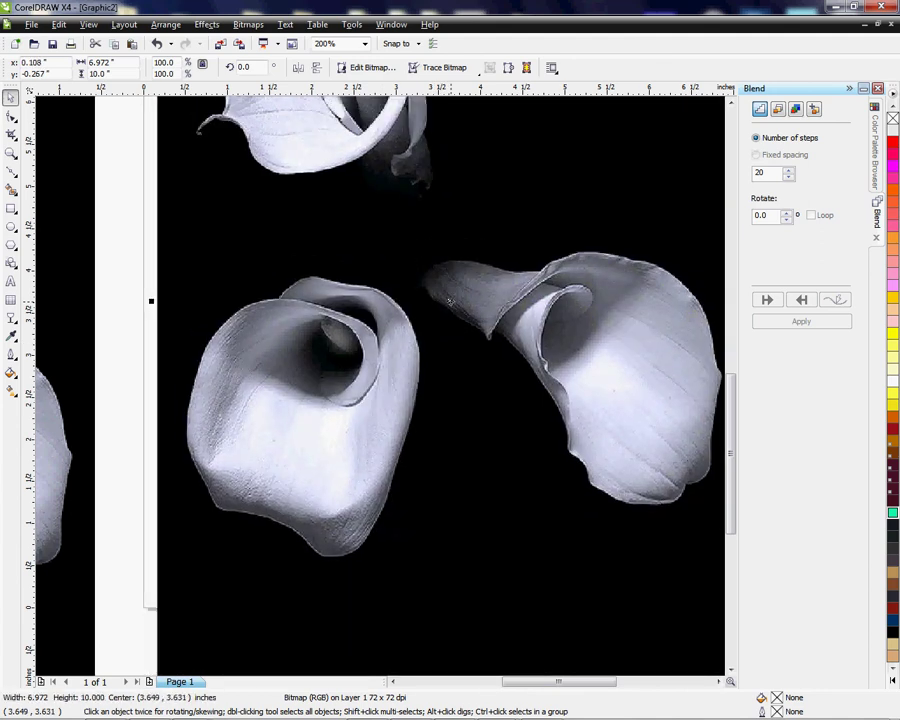
Reselect the lily photo and place it back inside the lily clip.
right_click(441, 316)
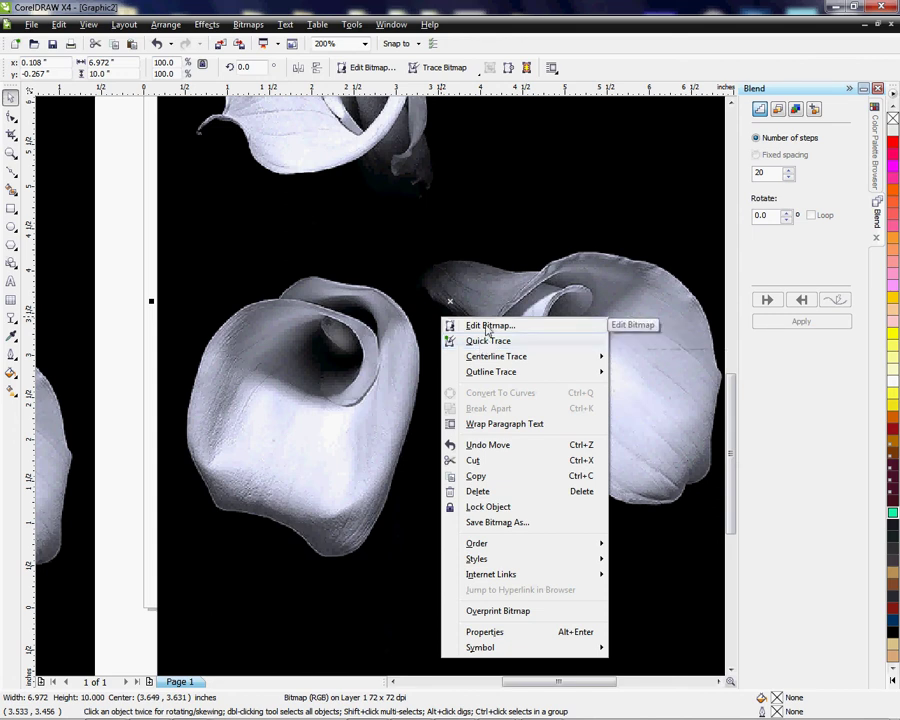
left_click(418, 383)
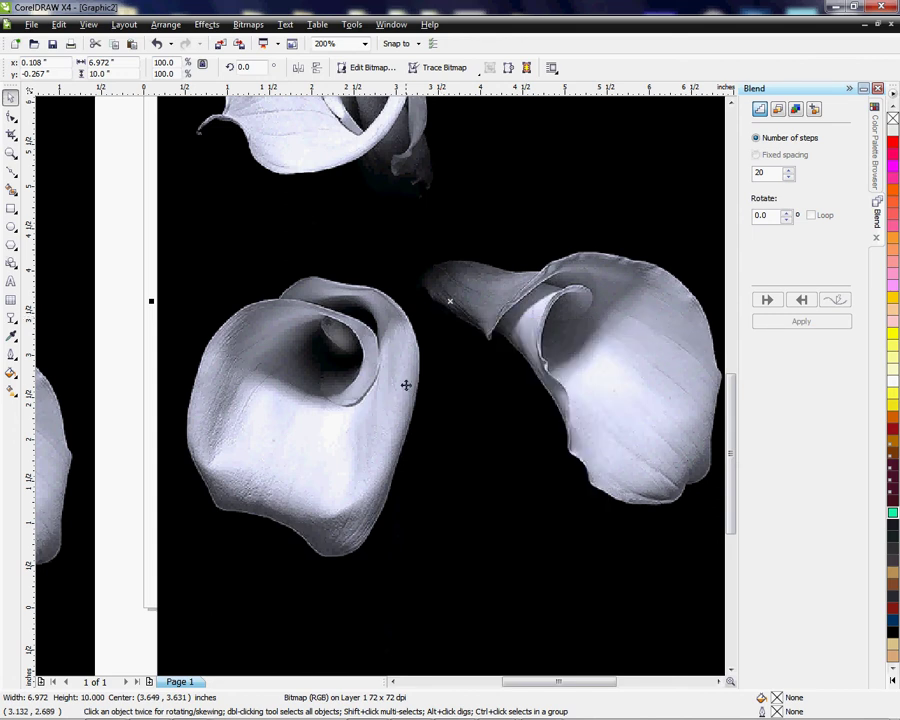
left_click(143, 658)
left_click(295, 525)
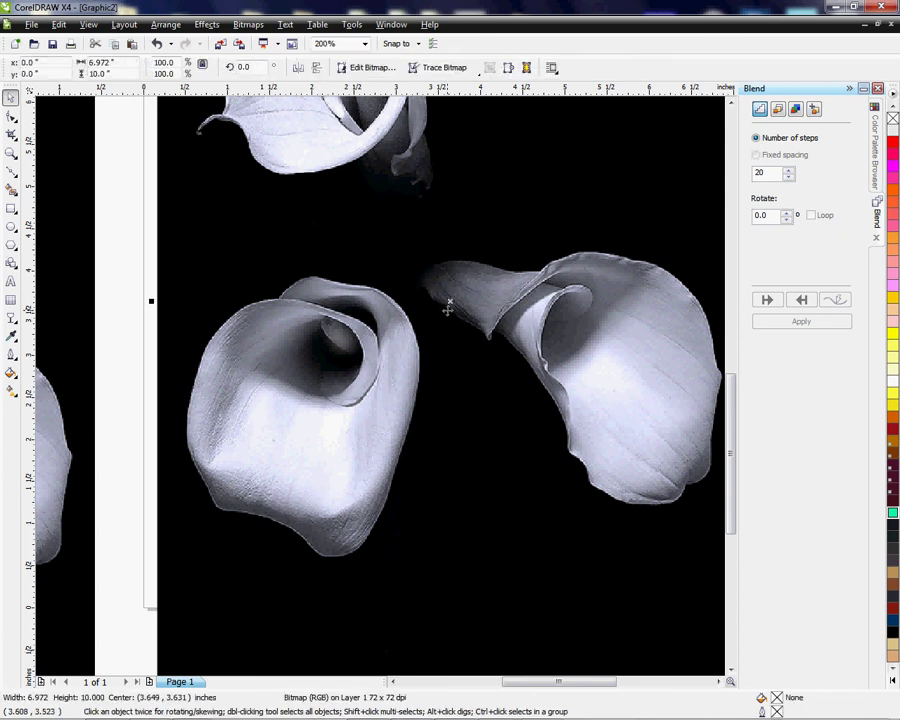
left_click(452, 282)
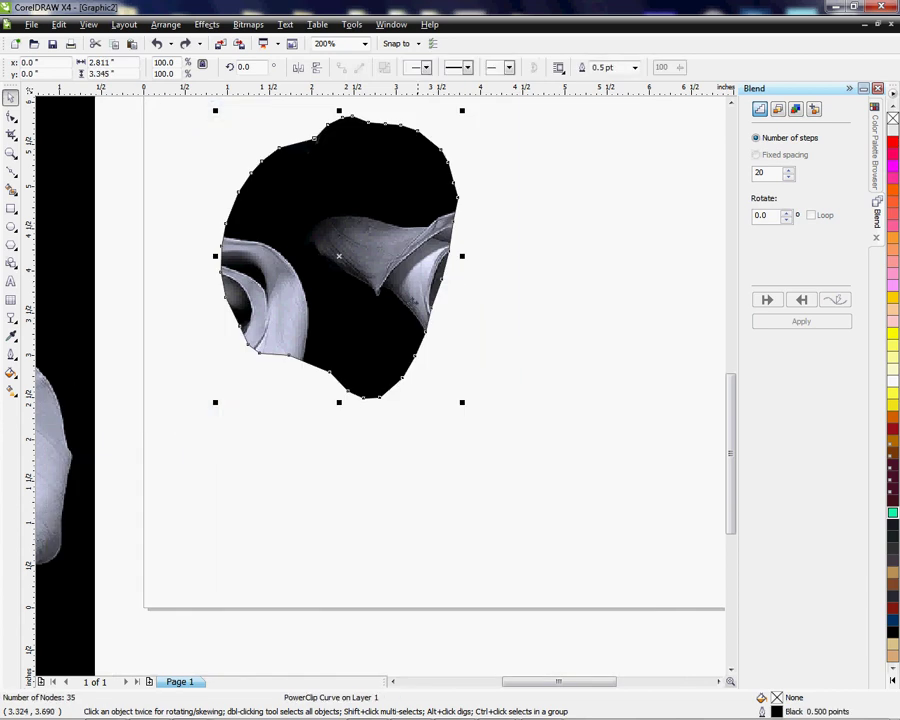
Edit the PowerClip contents, centering the photo at 4.058, 5.525 inches so one lily fills the outline.
right_click(342, 255)
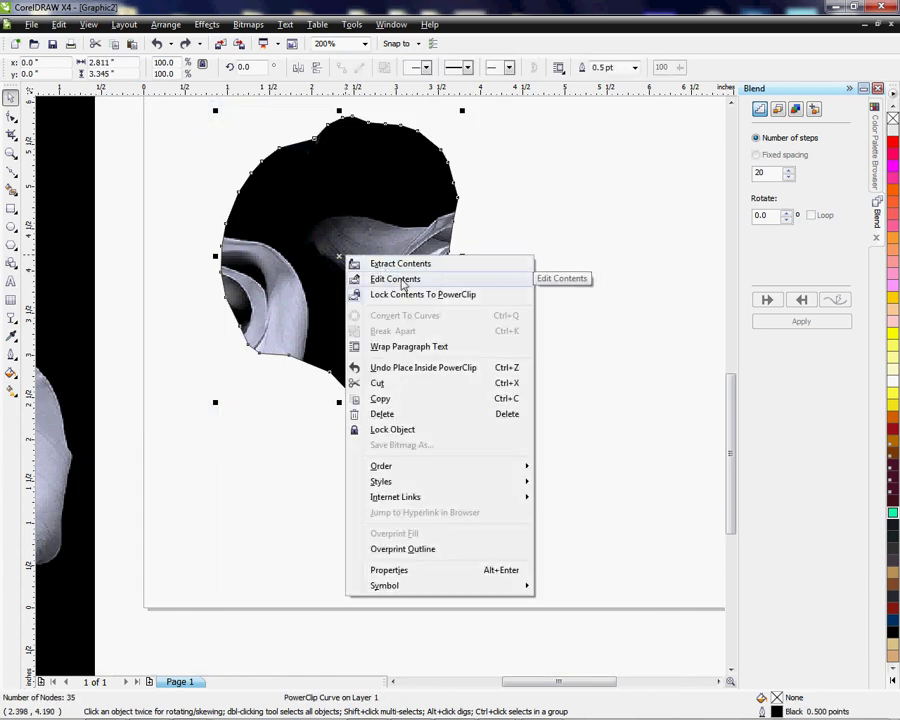
left_click(401, 280)
left_click_drag(512, 417, 612, 395)
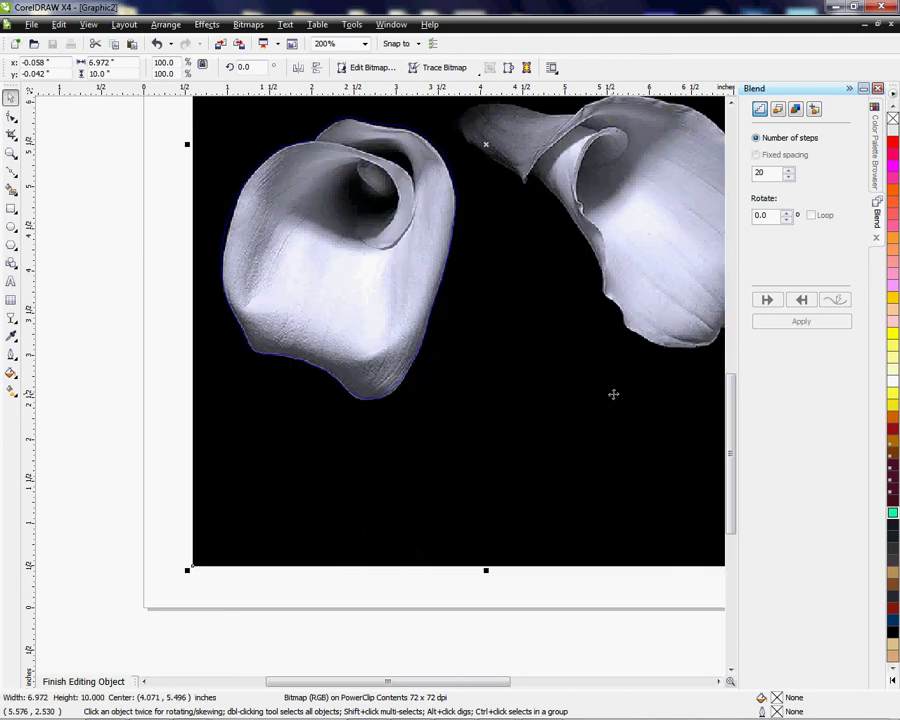
scroll(510, 370, "up", 1)
left_click_drag(360, 338, 361, 339)
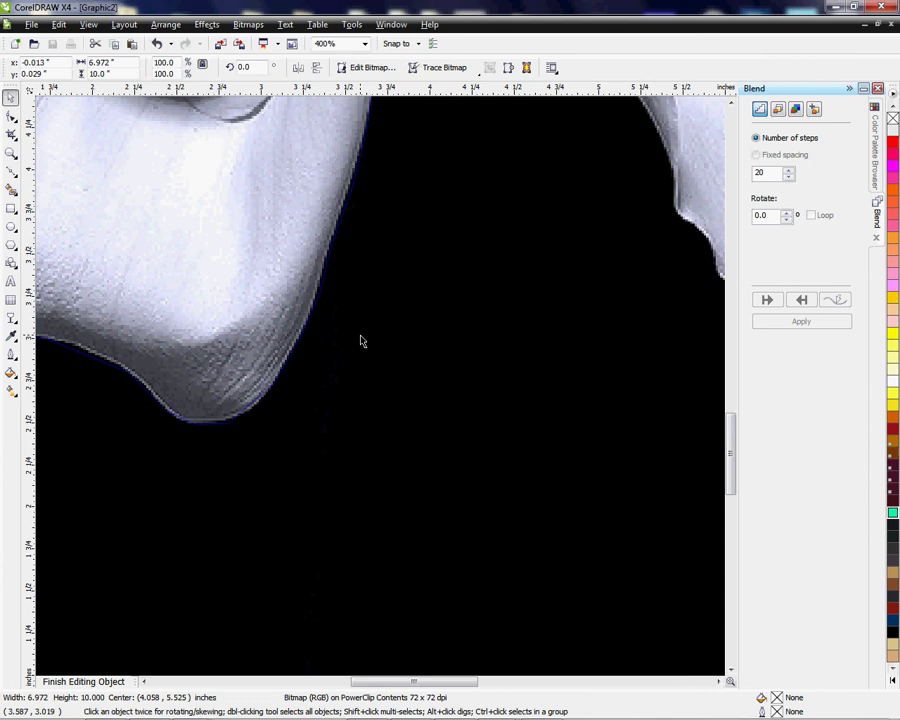
scroll(380, 386, "down", 1)
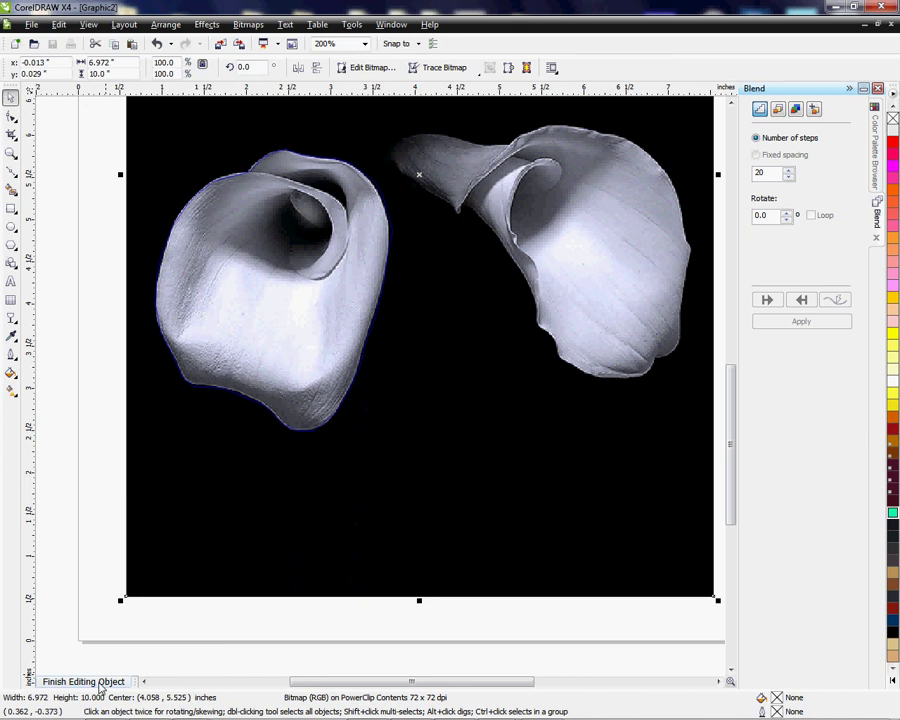
right_click(295, 306)
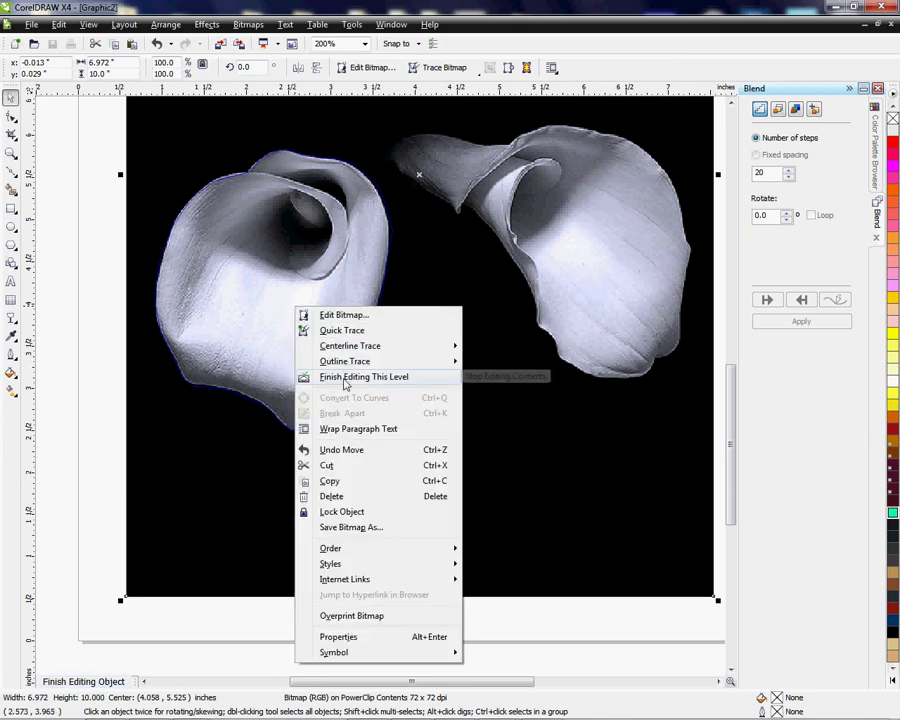
left_click(345, 384)
Move the clipped lily onto the top-right spot of the four-lily photo.
key("F3")
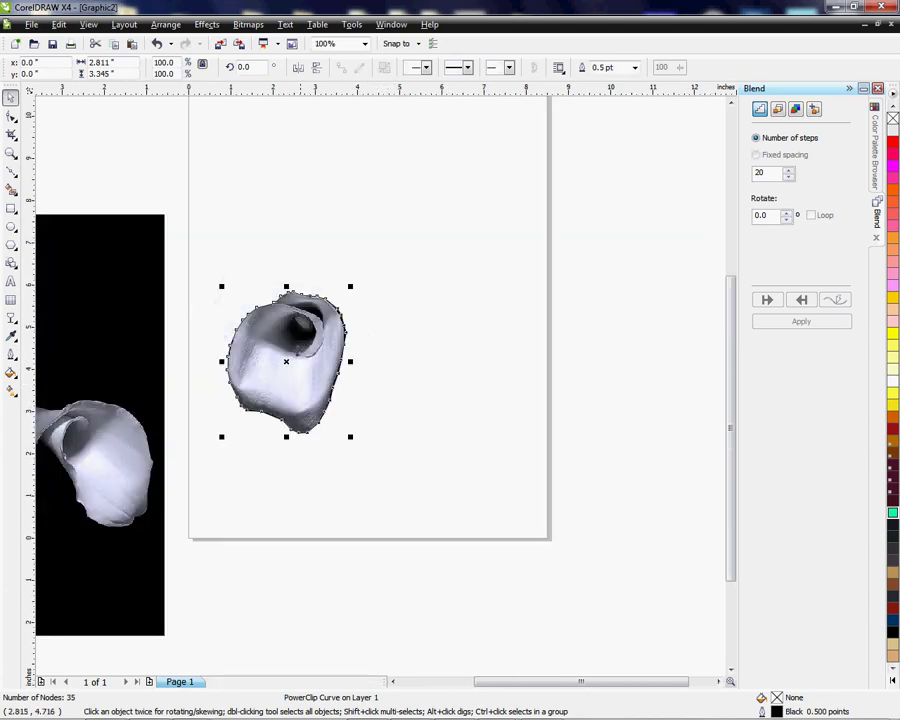
left_click_drag(287, 363, 406, 249)
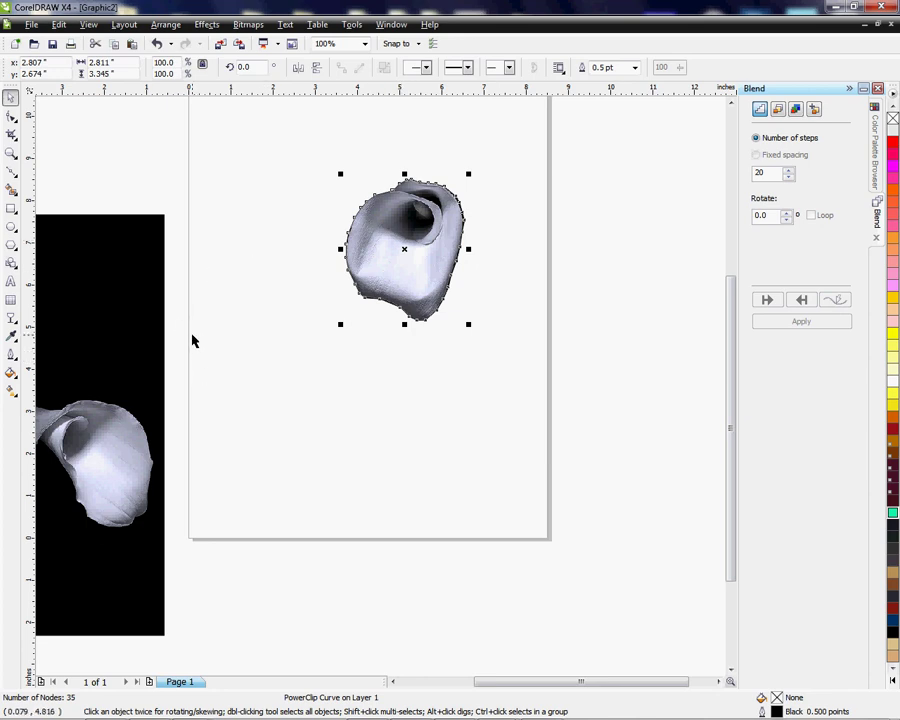
left_click_drag(404, 249, 114, 315)
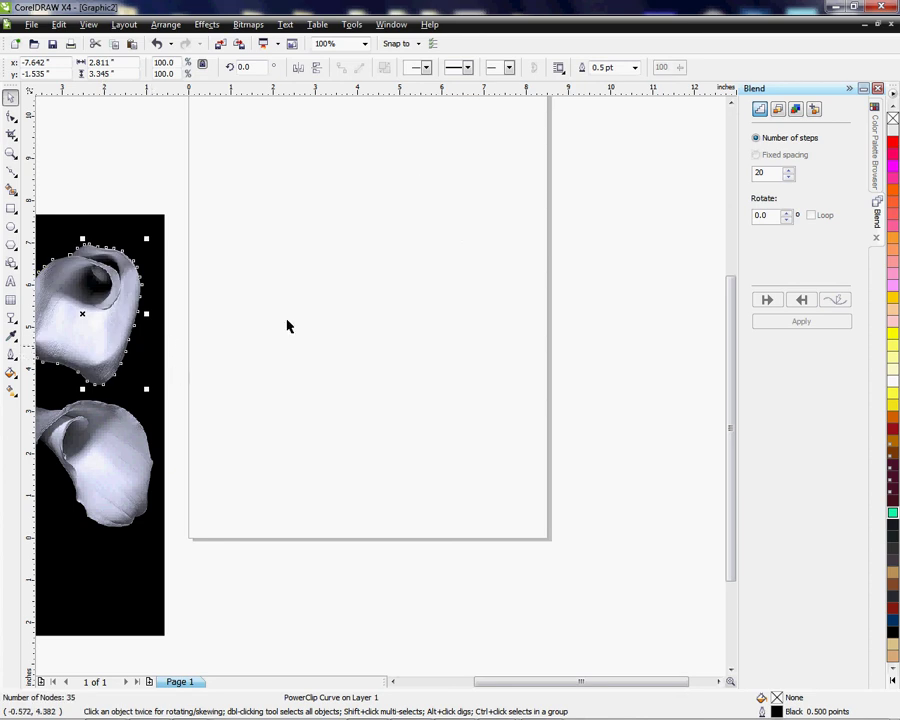
scroll(380, 392, "down", 3)
scroll(380, 388, "up", 3)
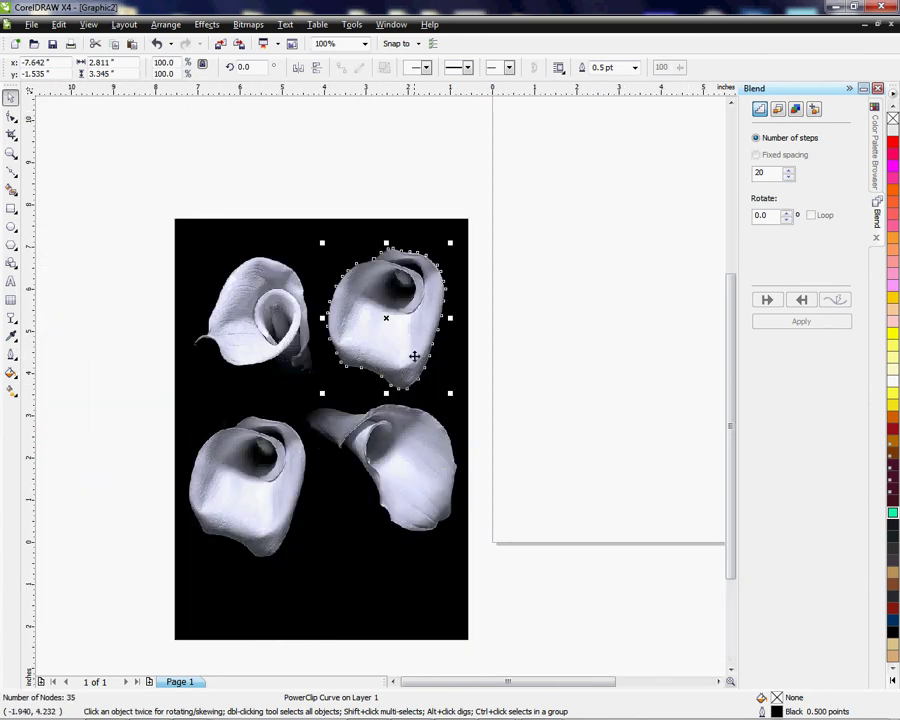
scroll(410, 354, "up", 2)
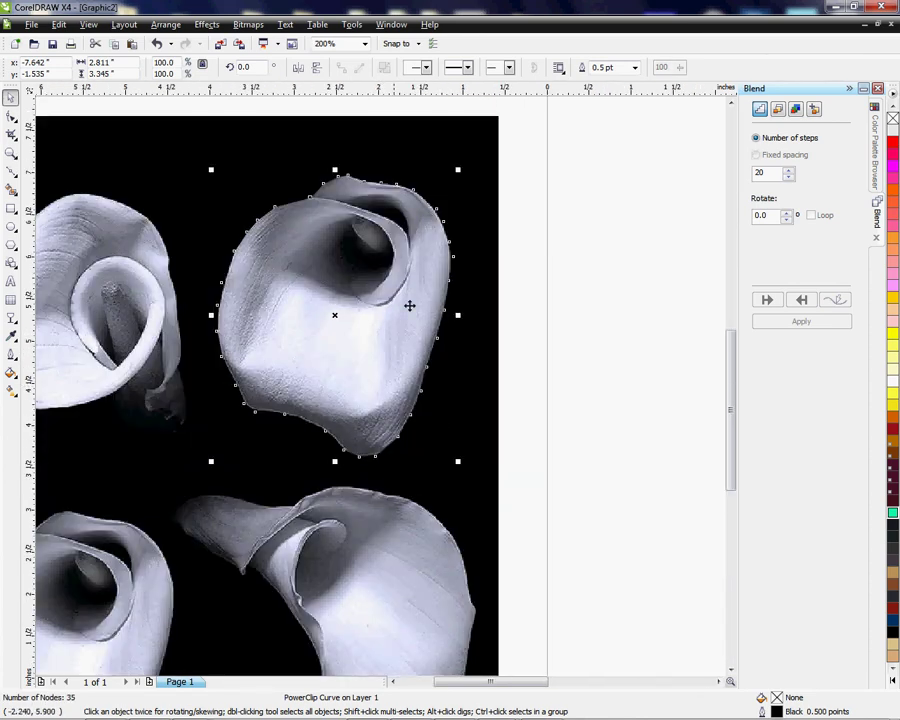
Rotate the clipped lily to 158.1° and nudge it up-right into place.
left_click(385, 349)
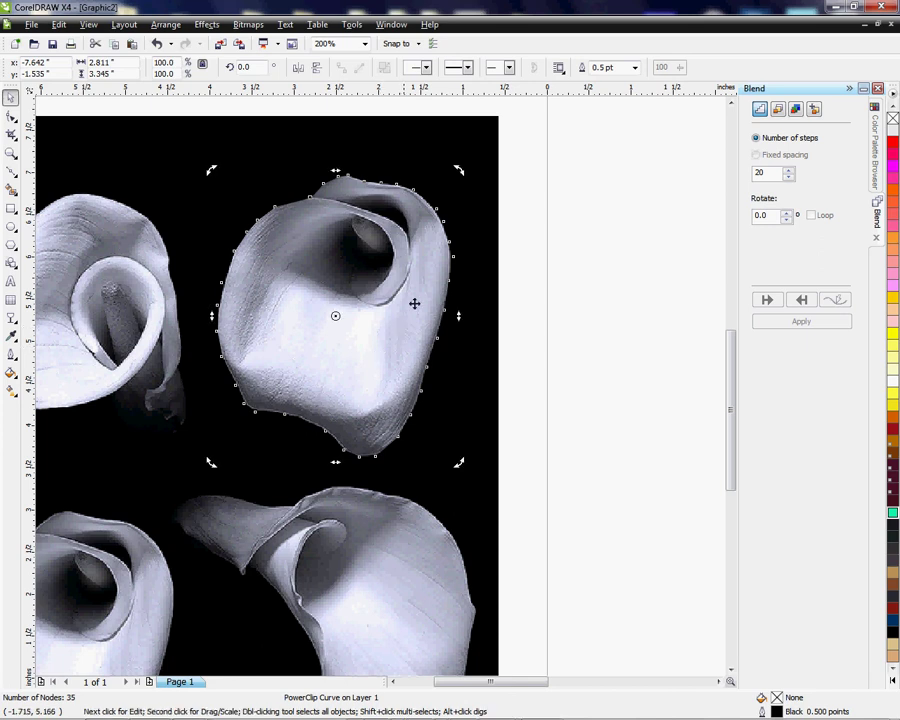
left_click_drag(458, 170, 233, 278)
left_click_drag(471, 204, 320, 107)
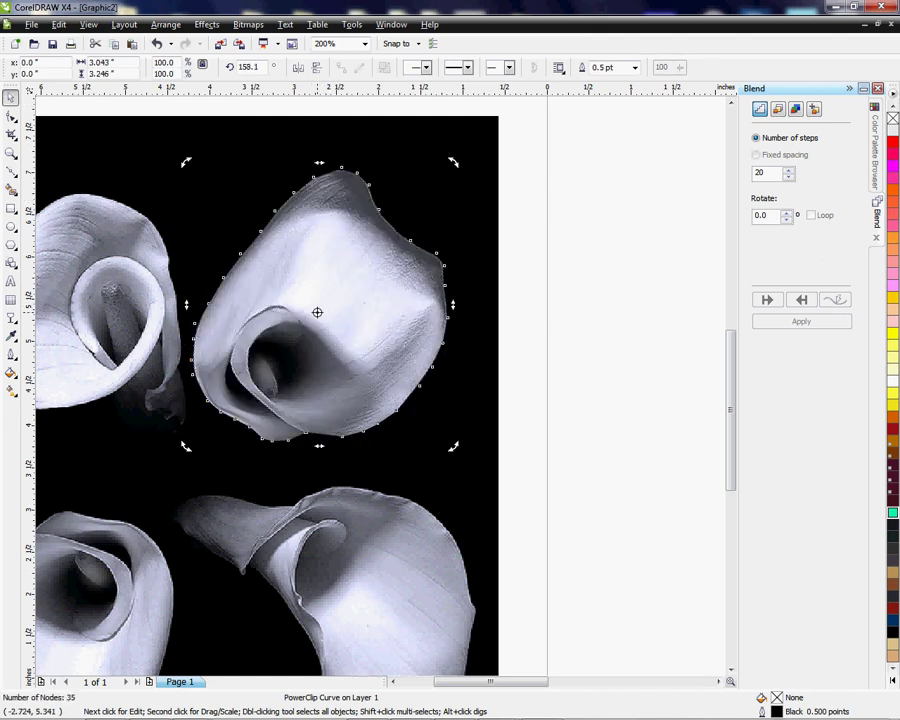
left_click(317, 314)
left_click_drag(317, 314, 335, 295)
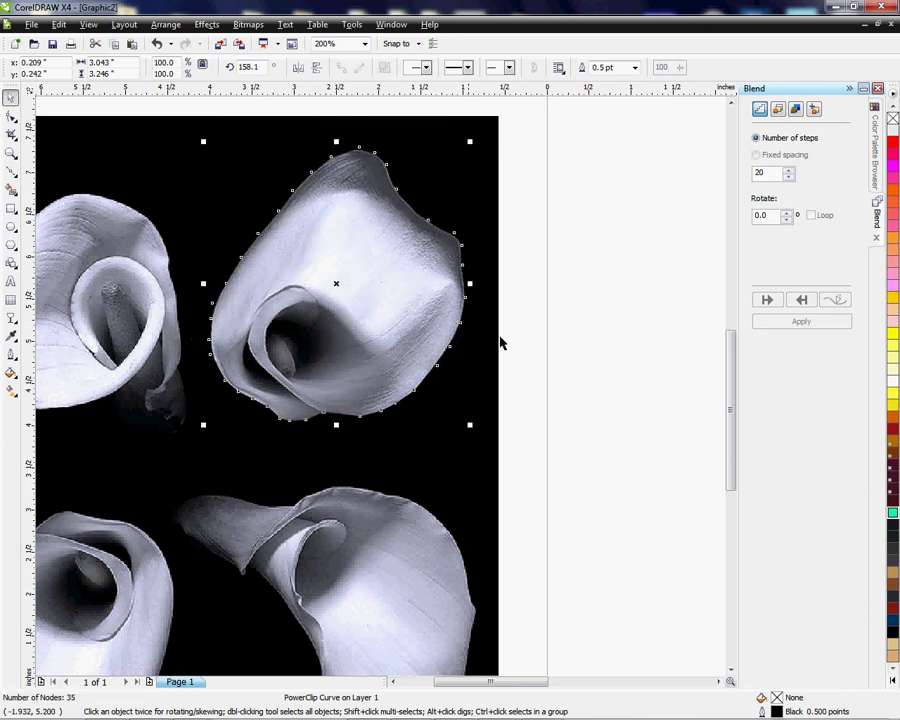
left_click(567, 342)
key("F3")
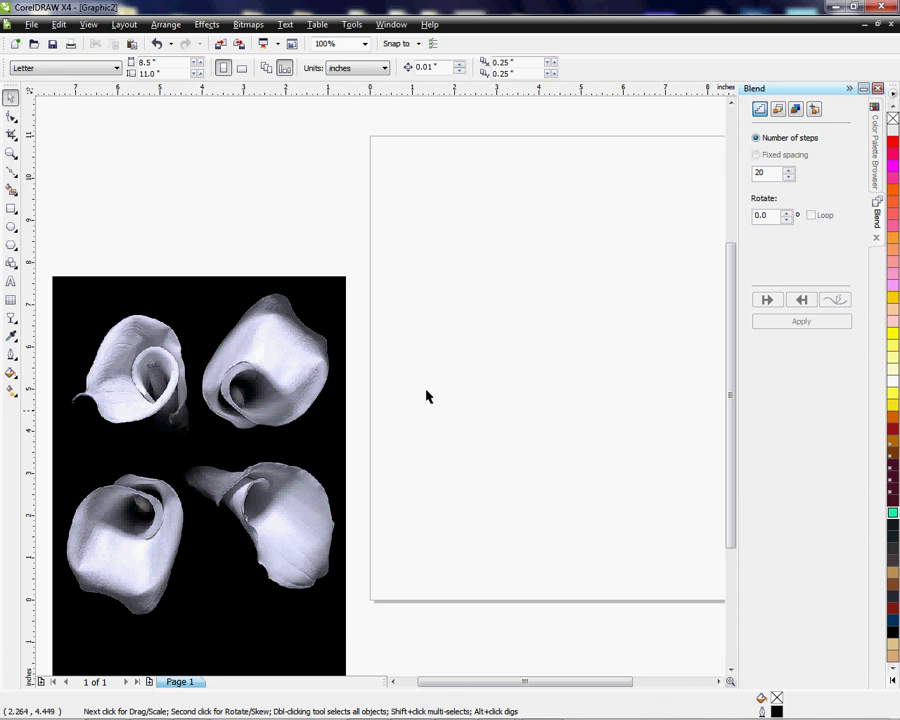
left_click(11, 172)
left_click(44, 179)
left_click(11, 172)
left_click(11, 190)
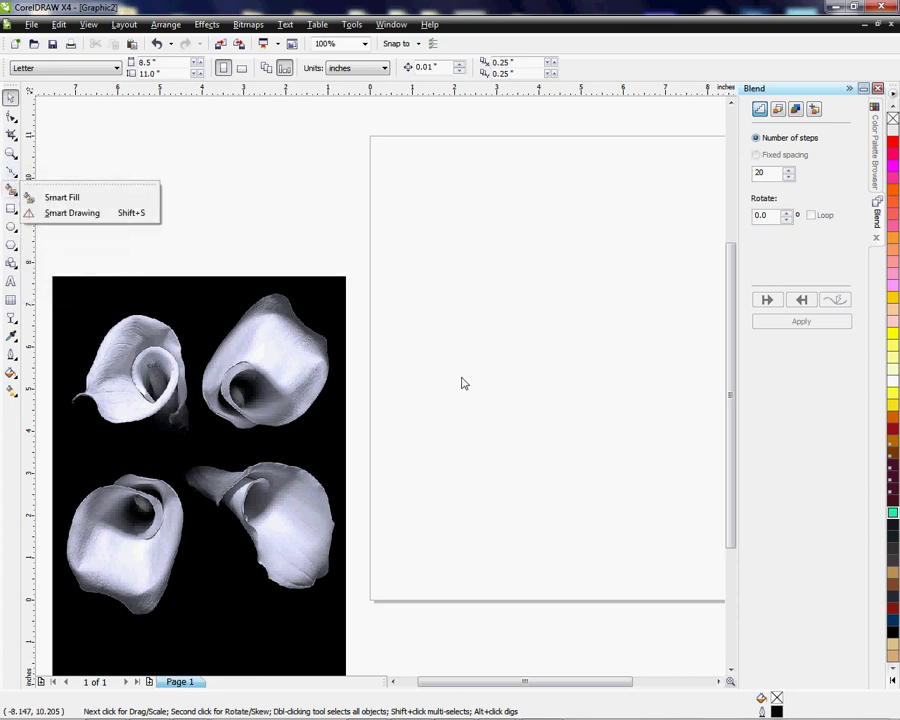